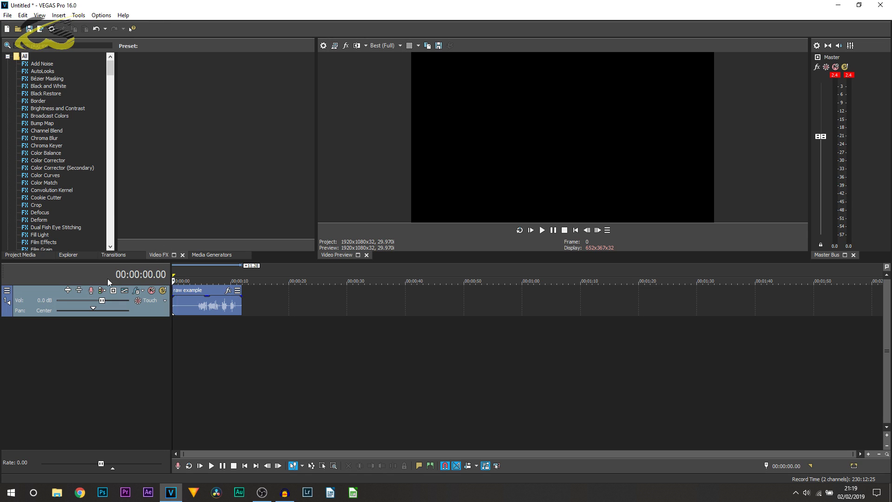
Step: Select the 'raw example' voice clip placed at the start of the audio track
left_click(174, 309)
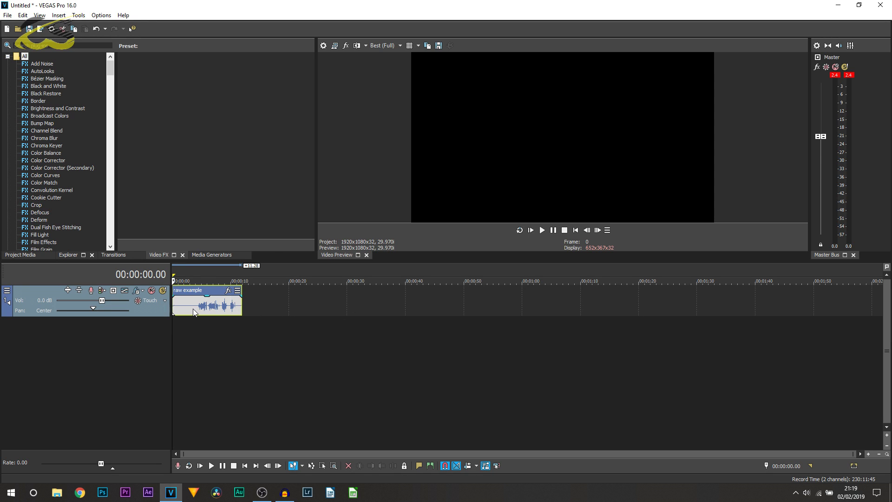
key("space")
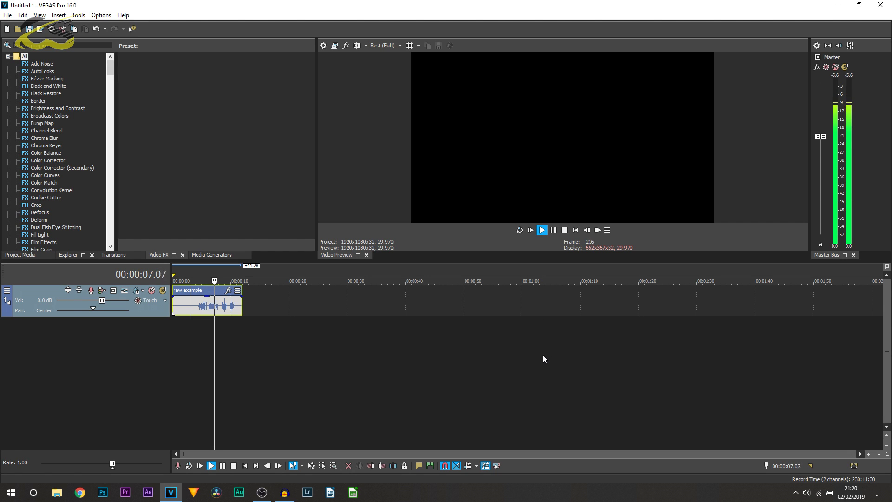
left_click(553, 230)
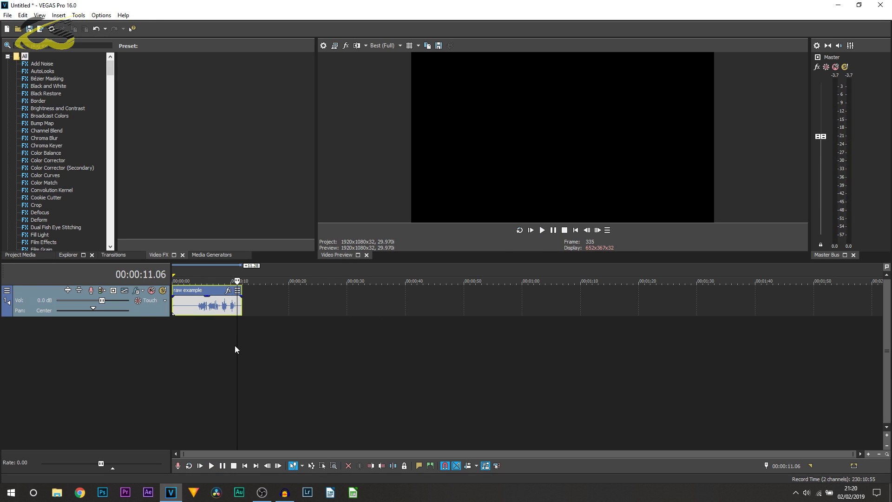
left_click_drag(194, 334, 157, 306)
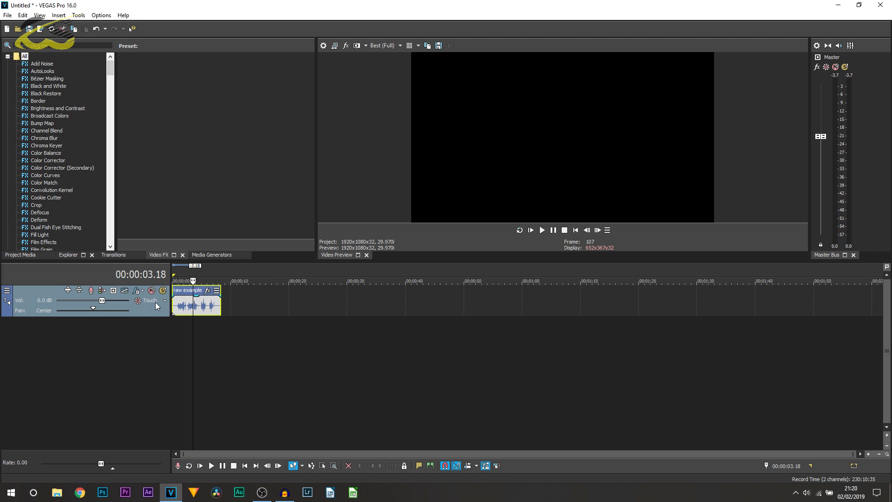
left_click(175, 304)
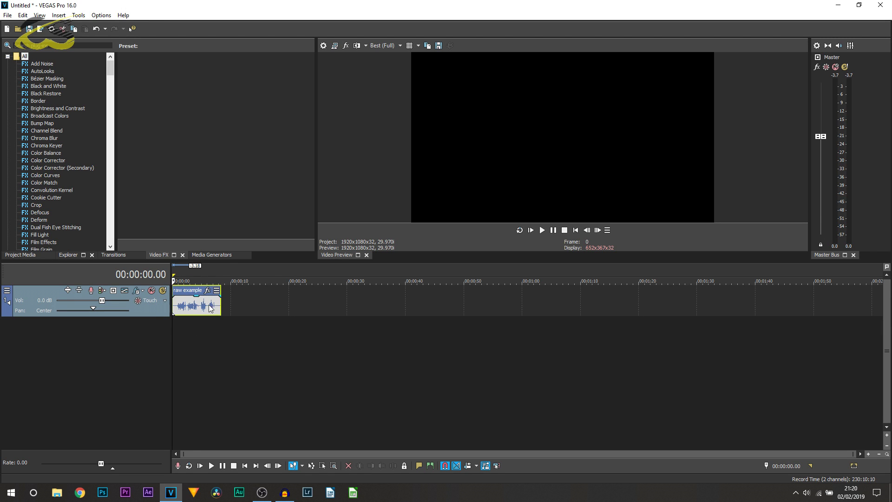
Step: Duplicate the voice track twice so three tracks hold the 'raw example' clip
right_click(144, 311)
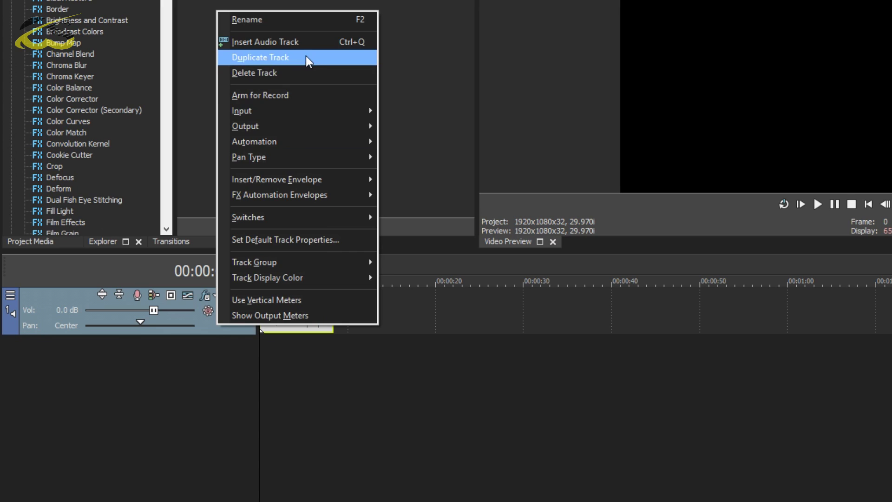
left_click(171, 131)
right_click(230, 375)
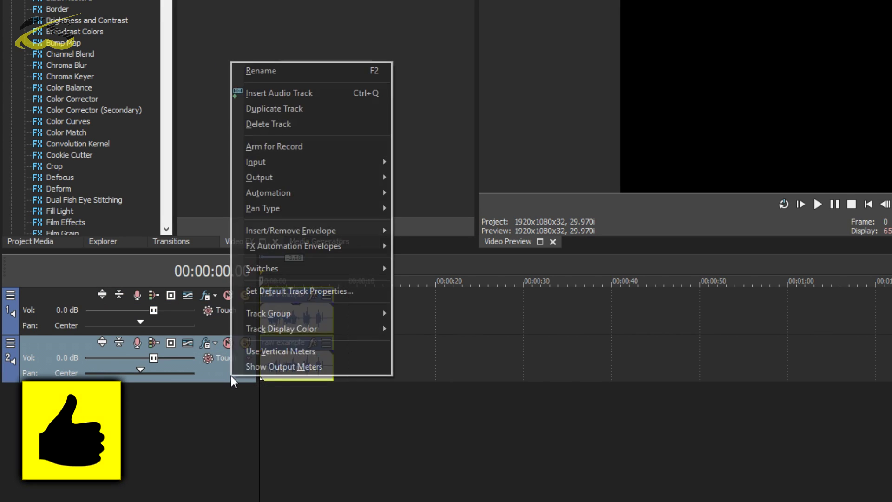
left_click(299, 111)
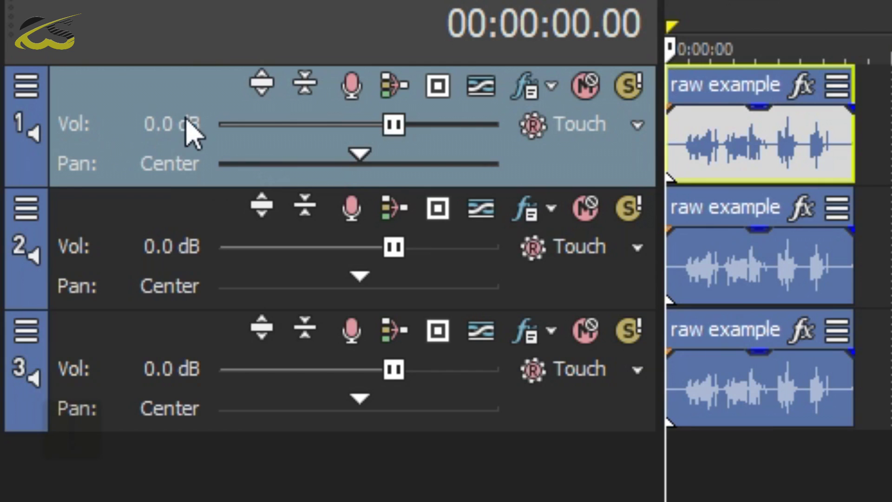
Step: Set track 1's volume to -5 dB and track 3's volume to 5 dB
double_click(186, 123)
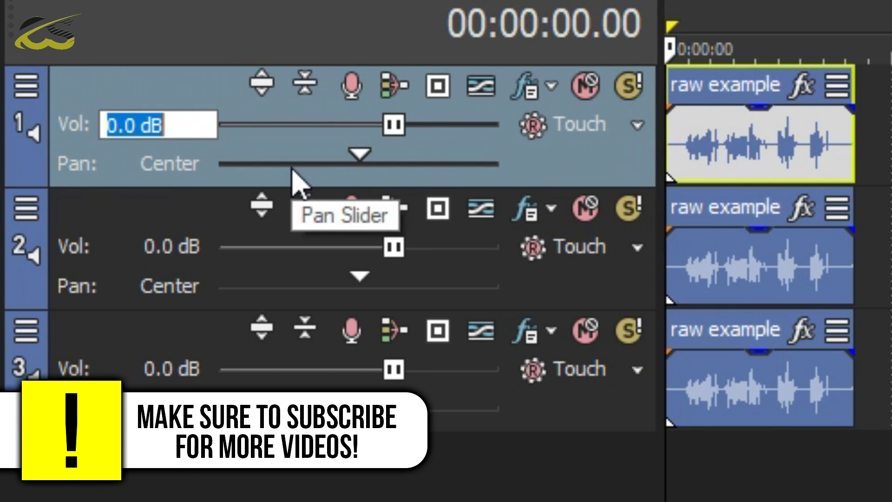
type("-5")
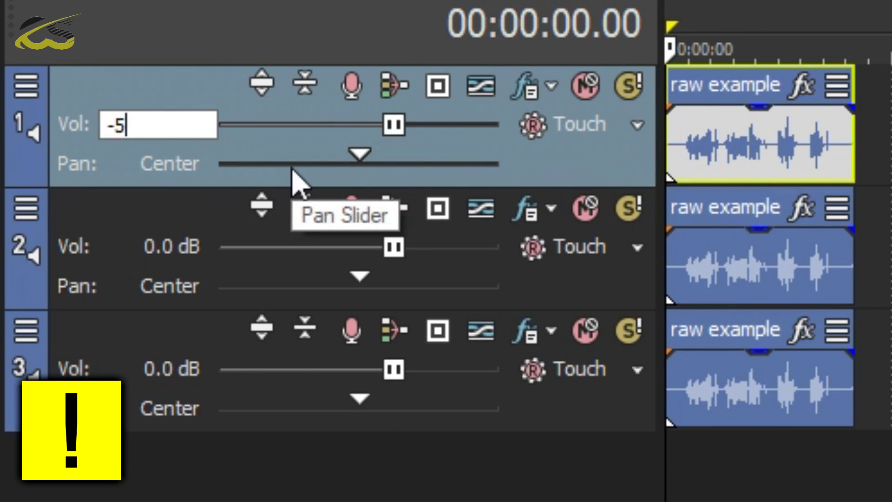
key("Return")
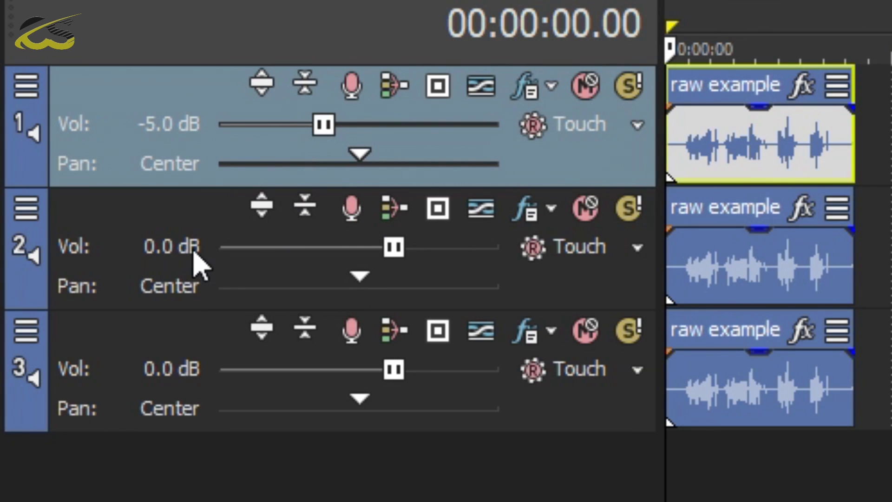
double_click(176, 369)
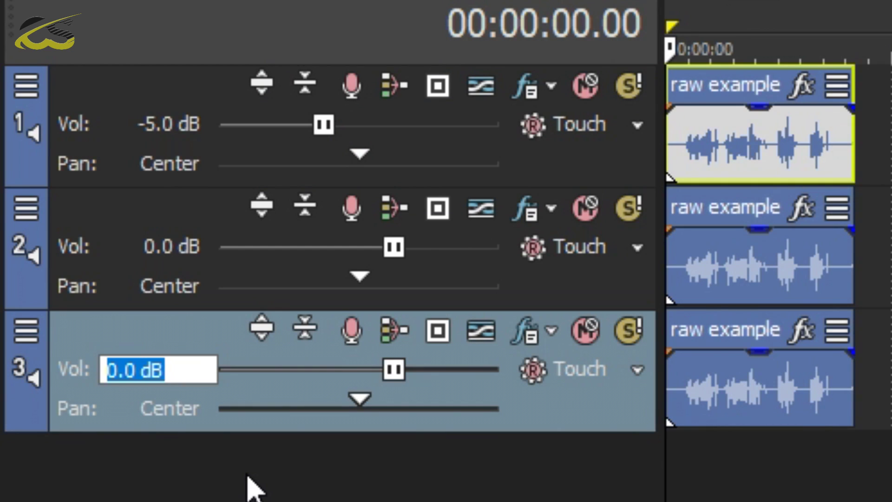
type("54")
key("Return")
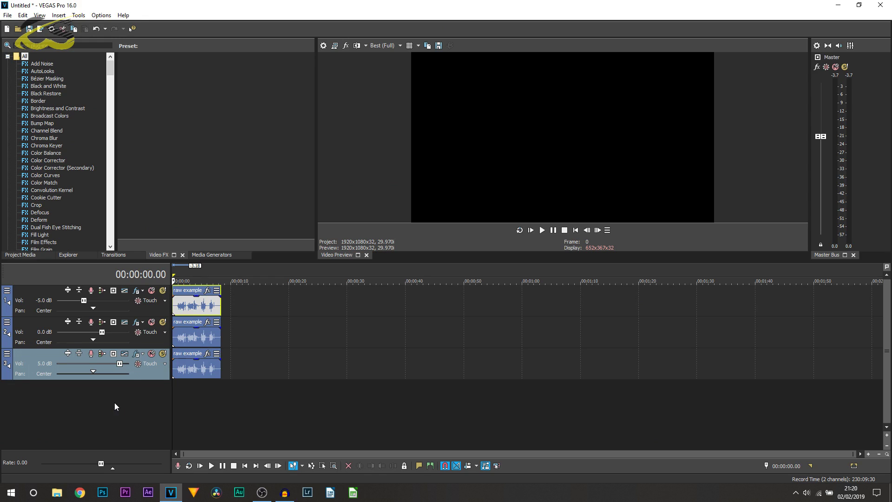
left_click(176, 337)
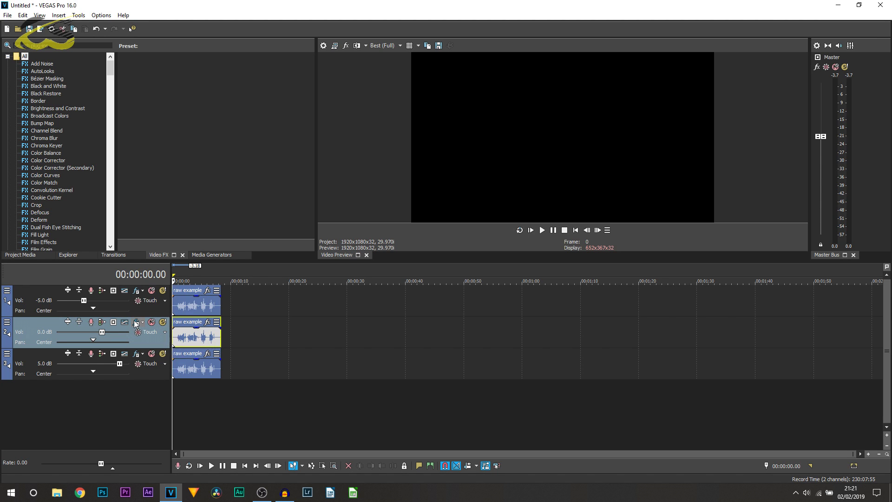
Step: Add a Pitch Shift effect to the voice clip on track 2
left_click_drag(230, 346, 458, 337)
left_click(458, 339)
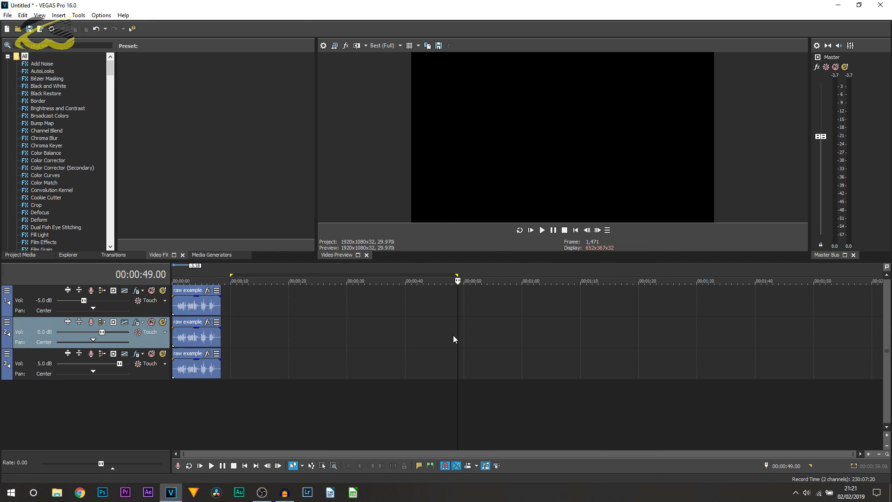
left_click(173, 341)
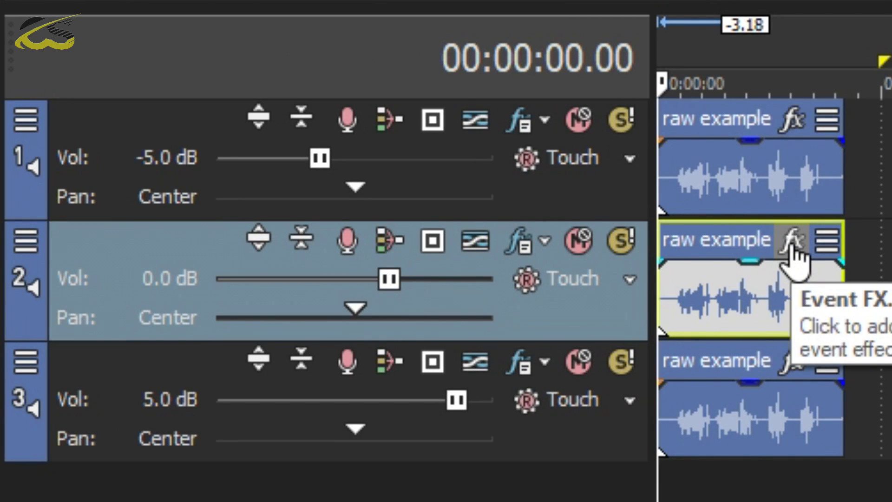
left_click(791, 244)
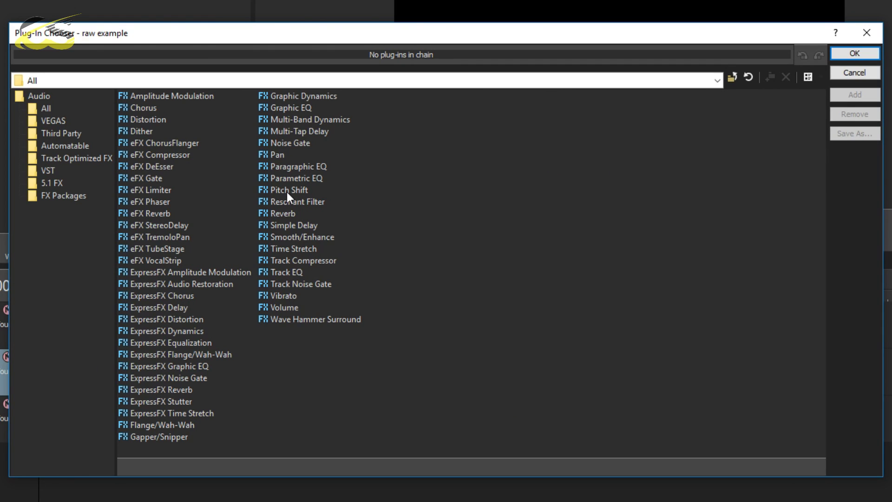
double_click(288, 191)
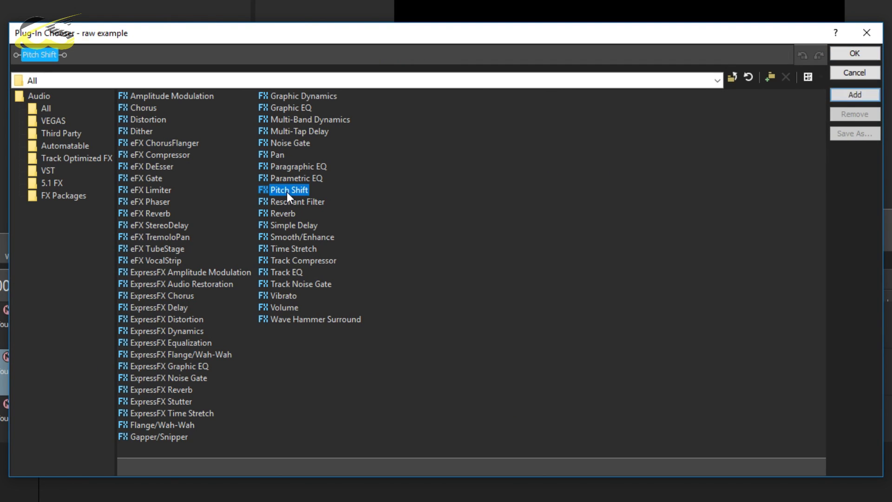
left_click(852, 54)
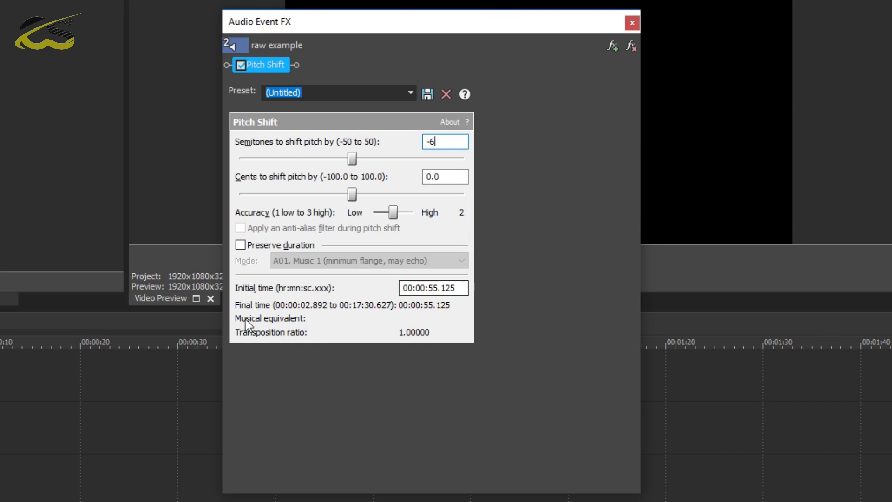
Step: Set Pitch Shift to -6 semitones and -20 cents with Preserve duration in music mode
left_click(450, 177)
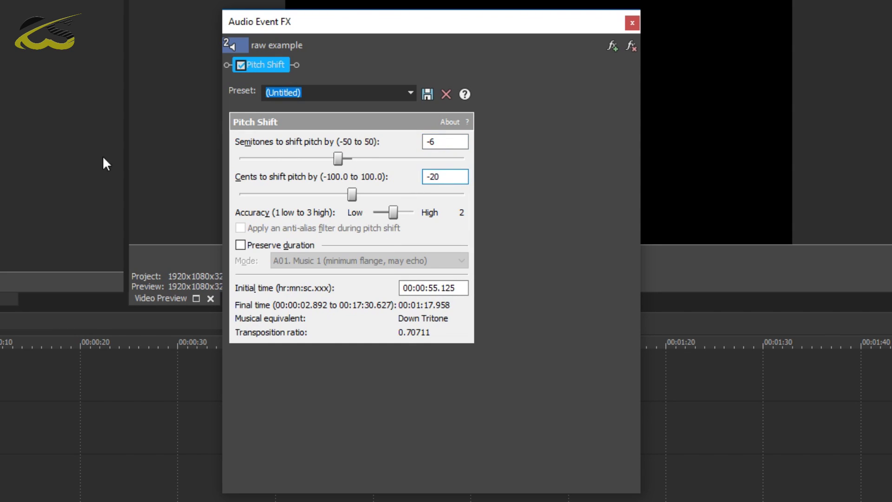
left_click(302, 248)
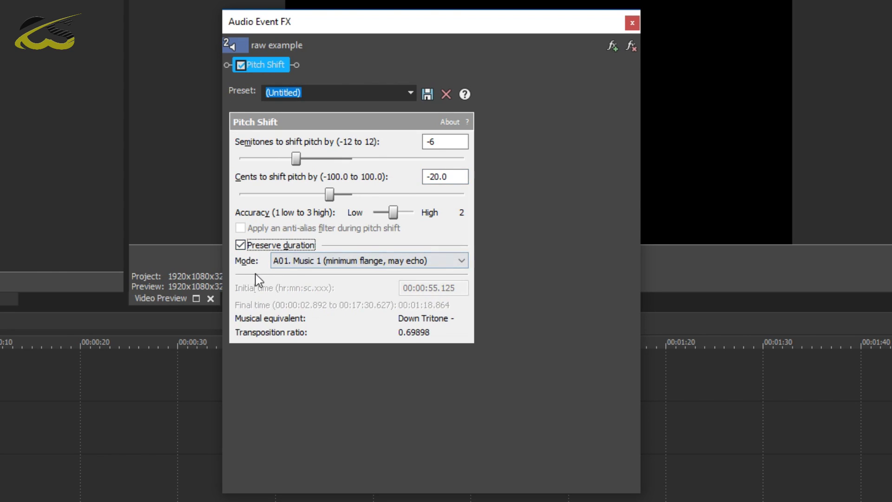
left_click(326, 261)
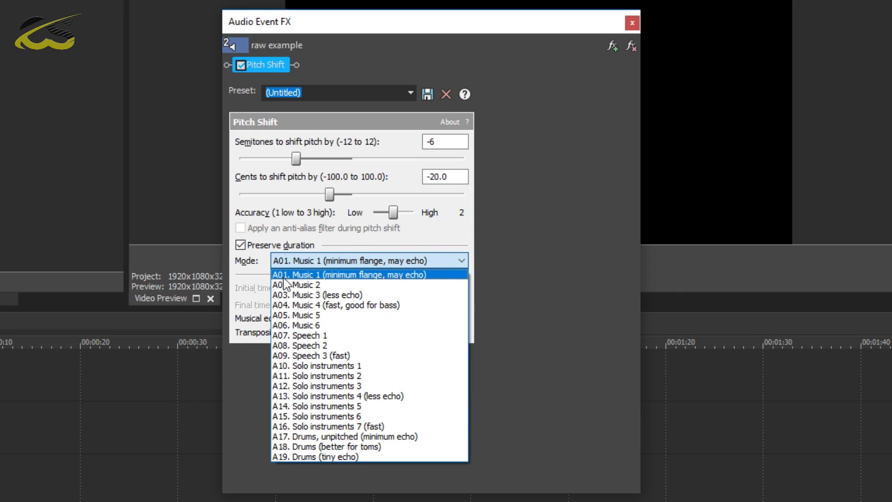
left_click(320, 276)
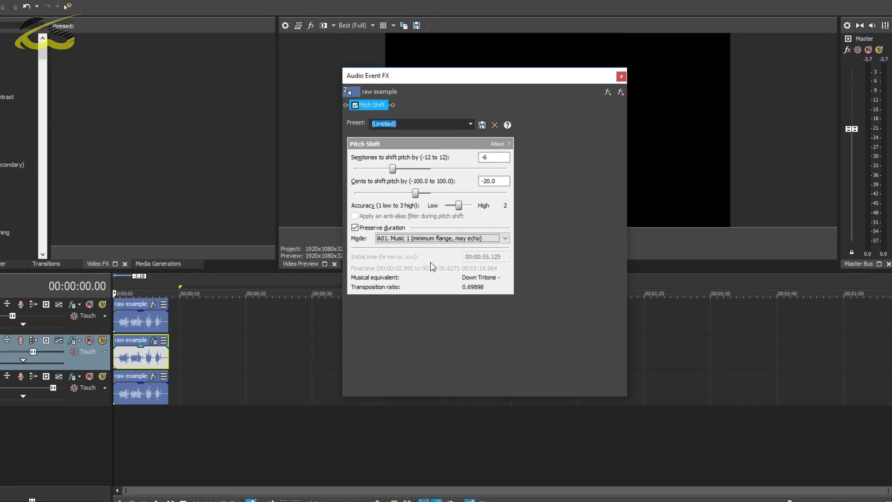
left_click(622, 76)
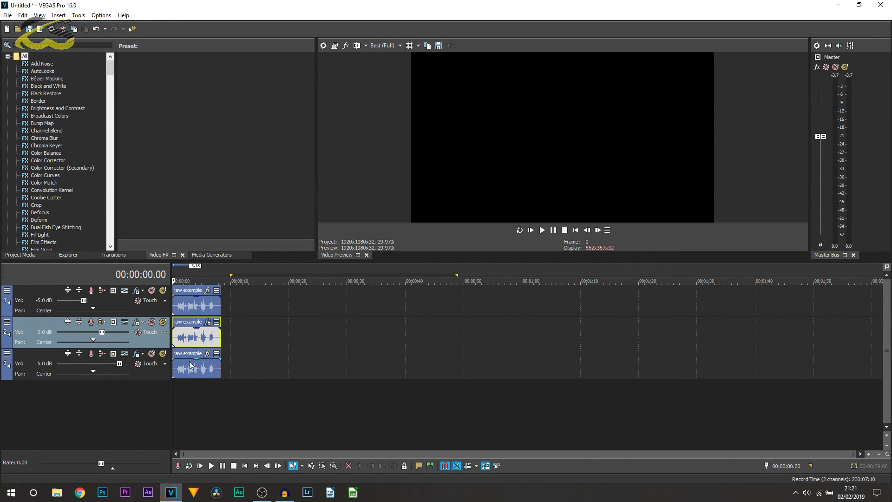
Step: Add Pitch Shift to track 3's clip at -4 semitones, -12 cents, with duration preserved
left_click(175, 366)
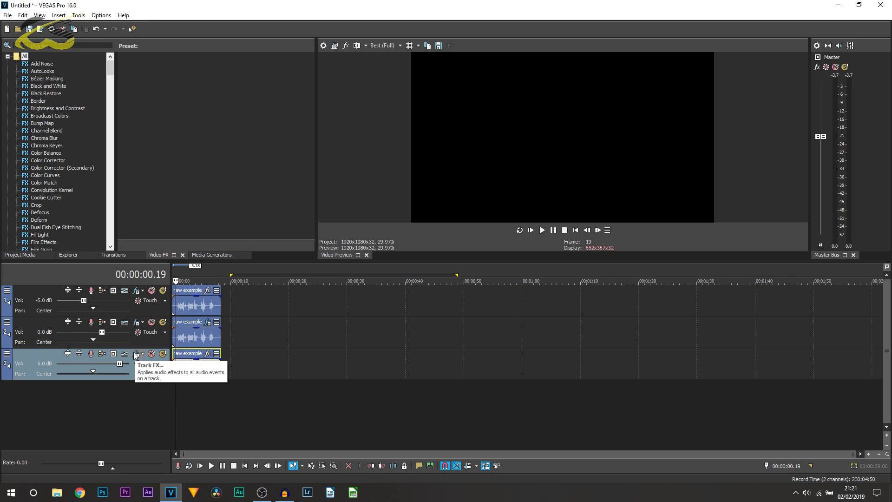
left_click(207, 355)
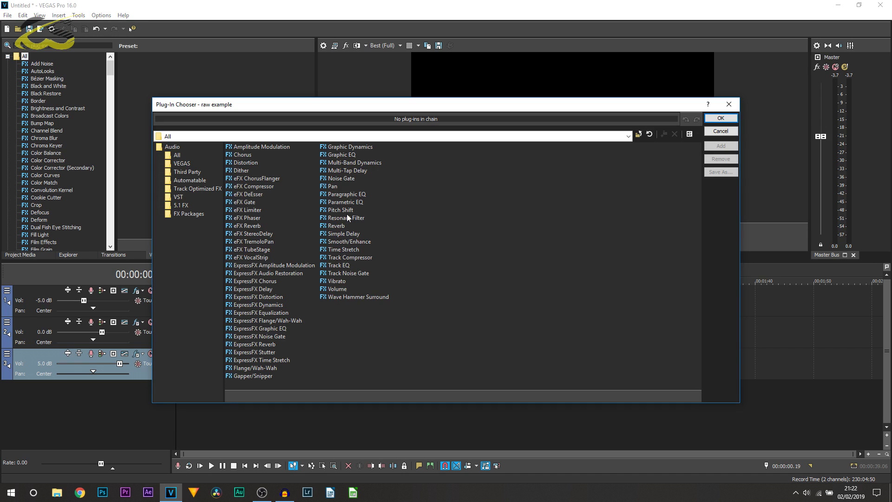
double_click(338, 211)
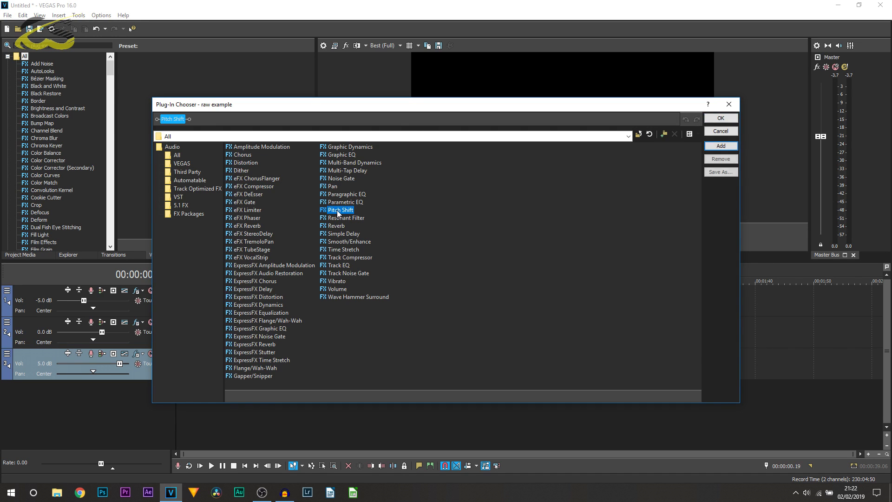
left_click(722, 118)
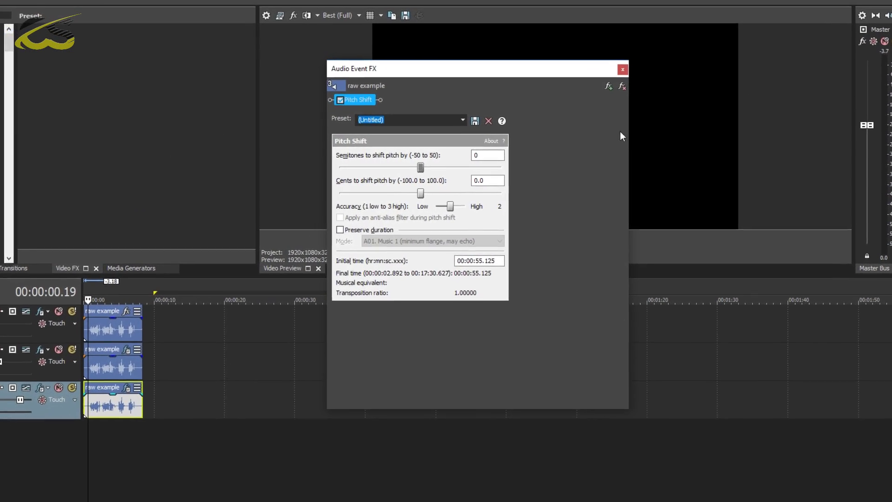
key("Tab")
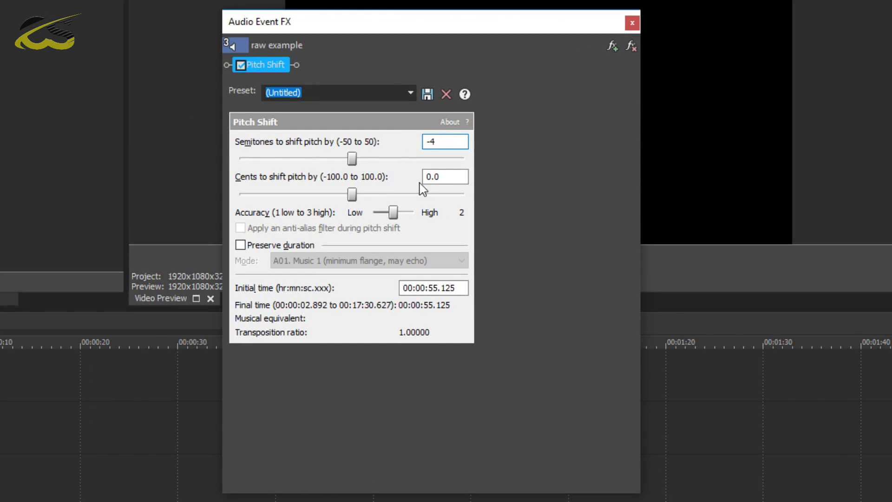
key("Tab")
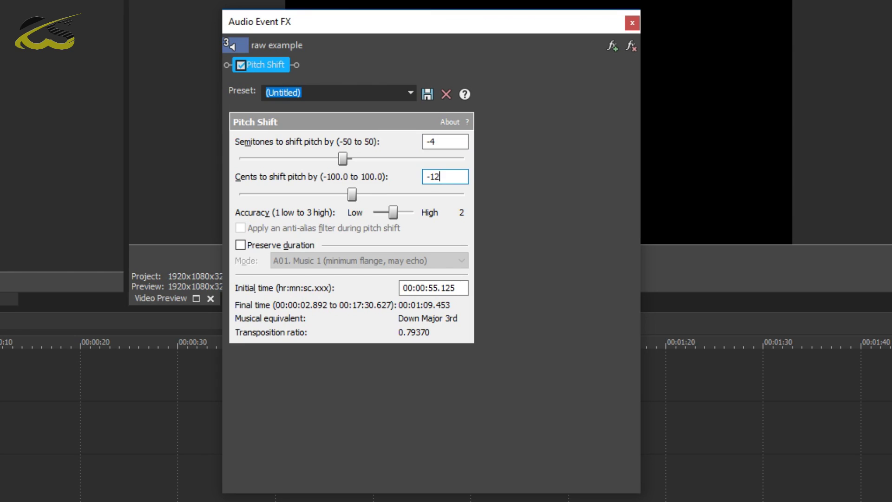
left_click(267, 247)
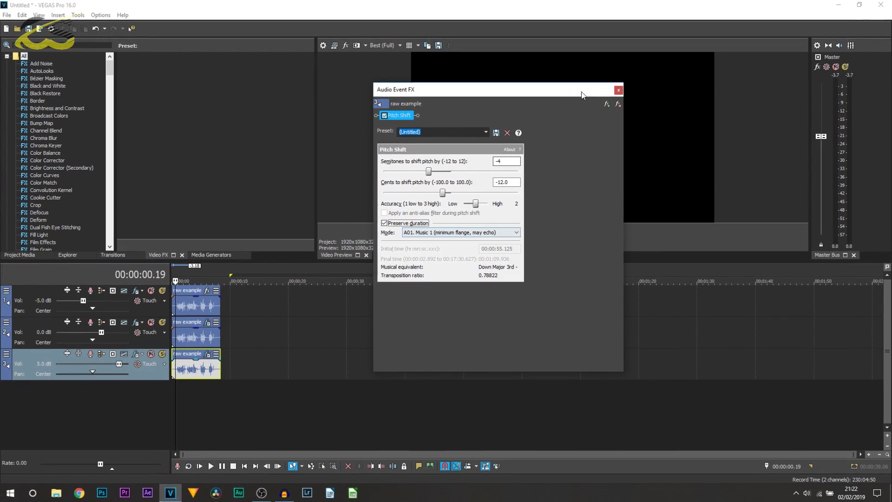
Step: Play the three layered voices from the start, then reopen the middle clip's Event FX
left_click(619, 90)
scroll(276, 343, "up", 5)
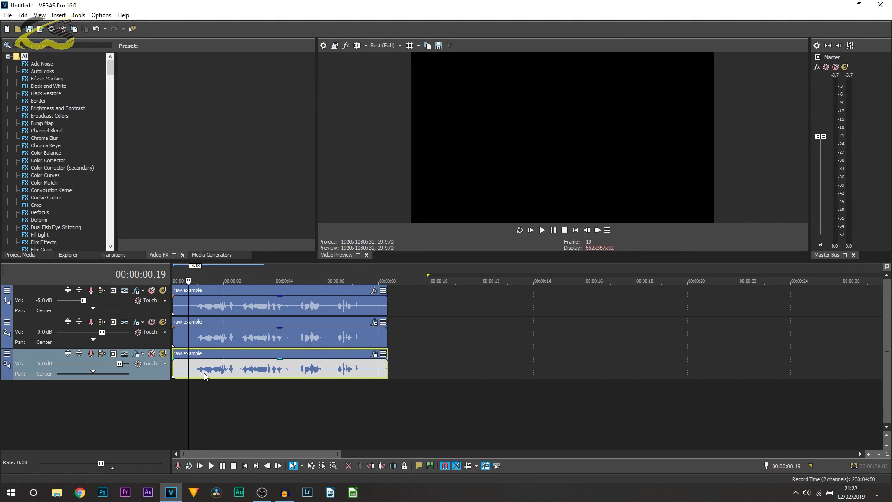
left_click(563, 231)
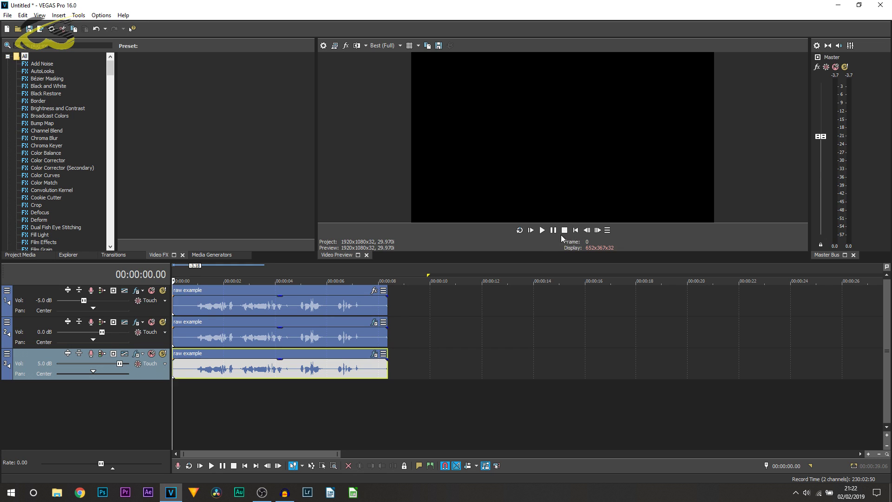
key("space")
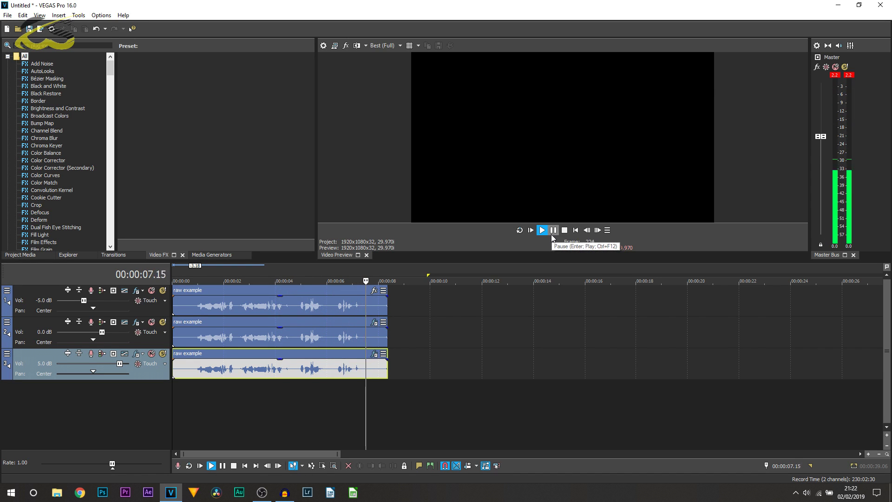
left_click(553, 233)
left_click(191, 342)
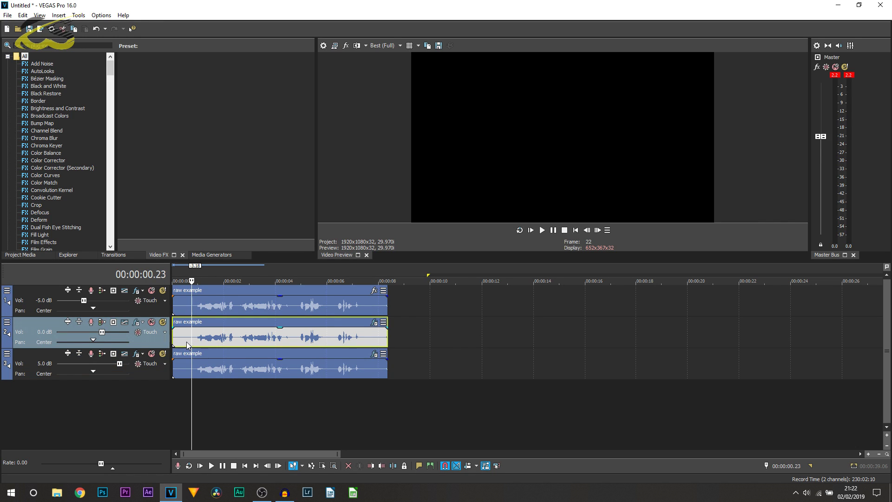
left_click(375, 323)
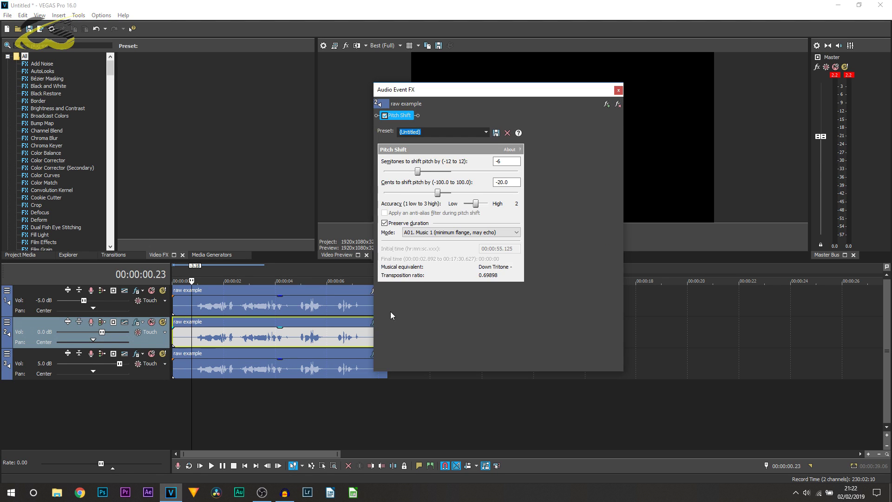
Step: Add Track EQ with the 'Boost bass below 250 Hz by 4 dB' preset, raised to 7.8 dB below 322 Hz
left_click(606, 105)
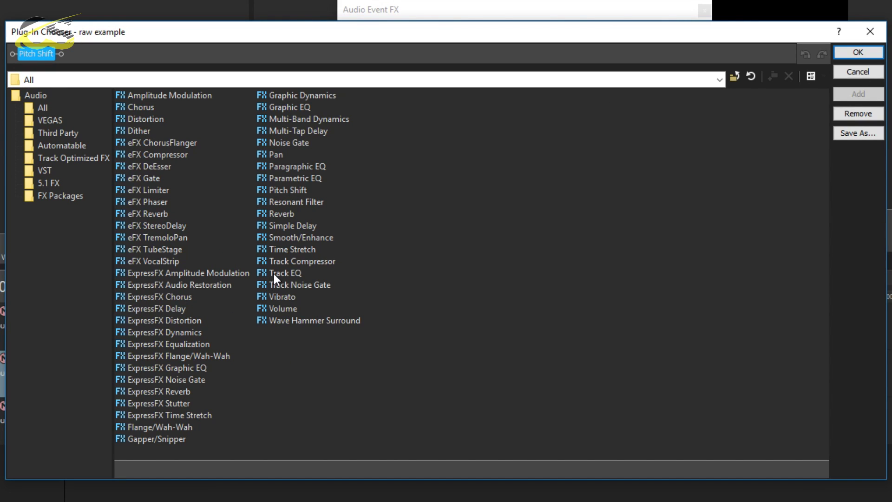
double_click(274, 272)
left_click(851, 52)
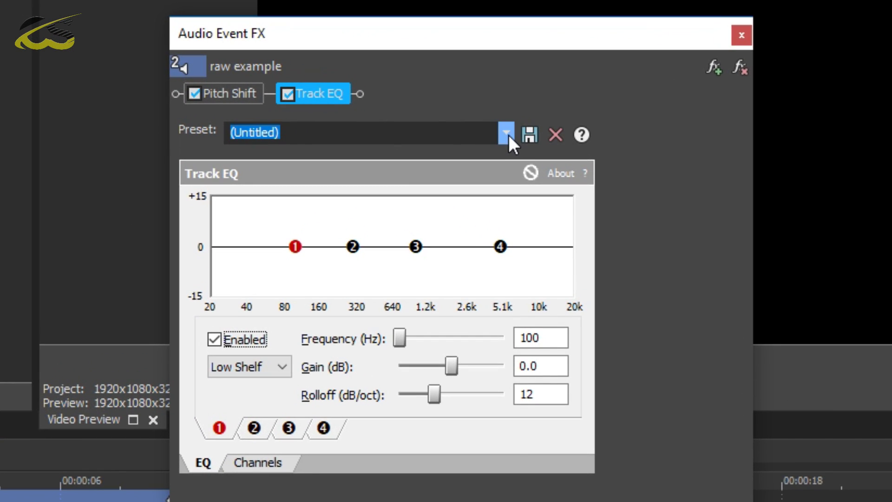
left_click(507, 133)
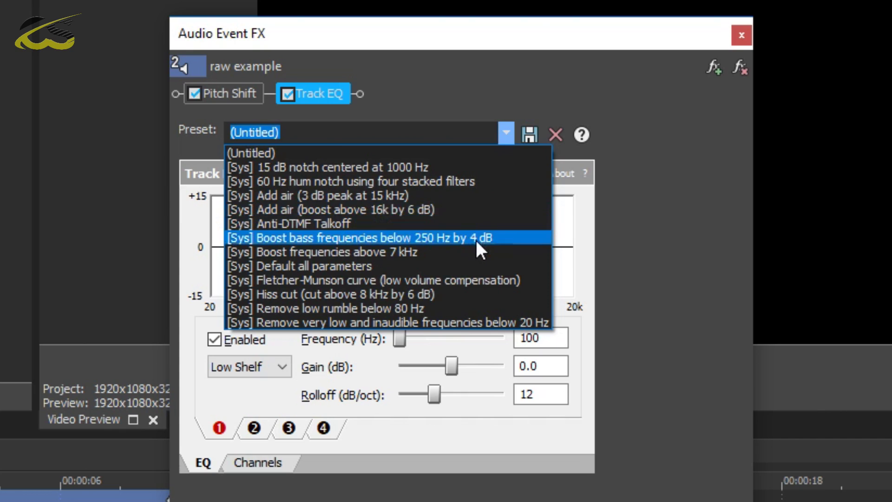
left_click(470, 239)
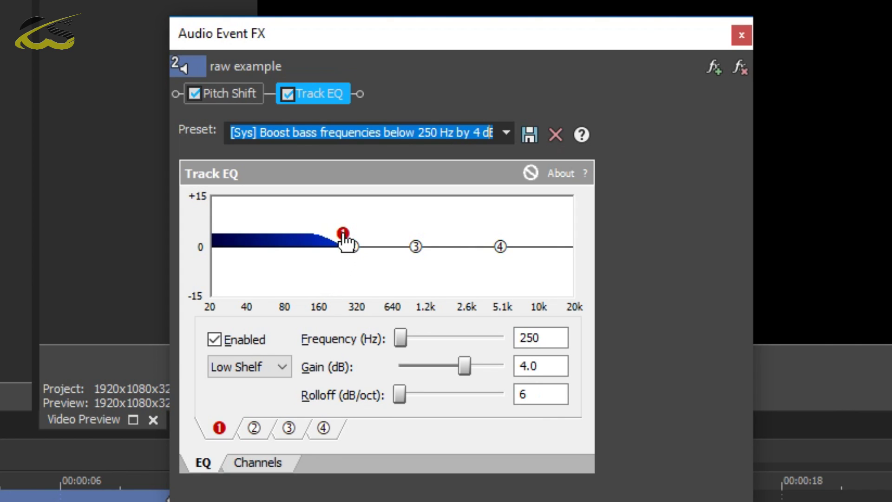
mouse_move(344, 235)
left_mouse_down()
mouse_move(341, 224)
mouse_move(357, 224)
left_mouse_up()
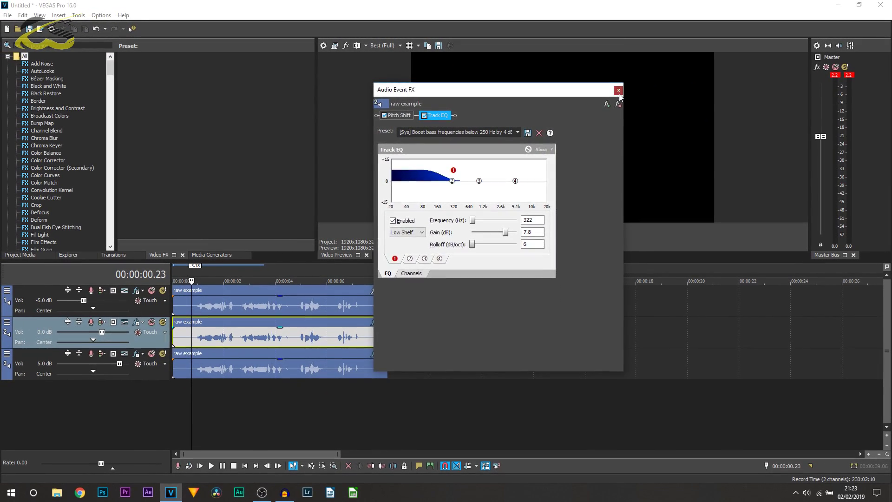
left_click(635, 83)
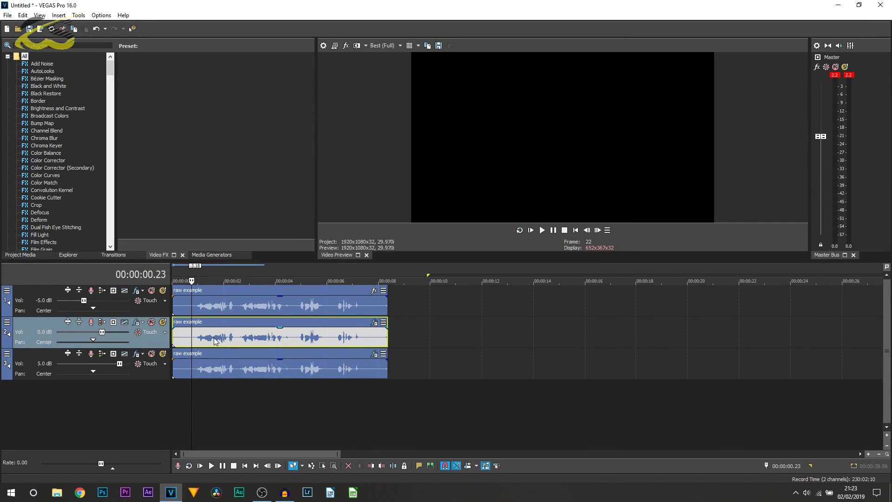
key("space")
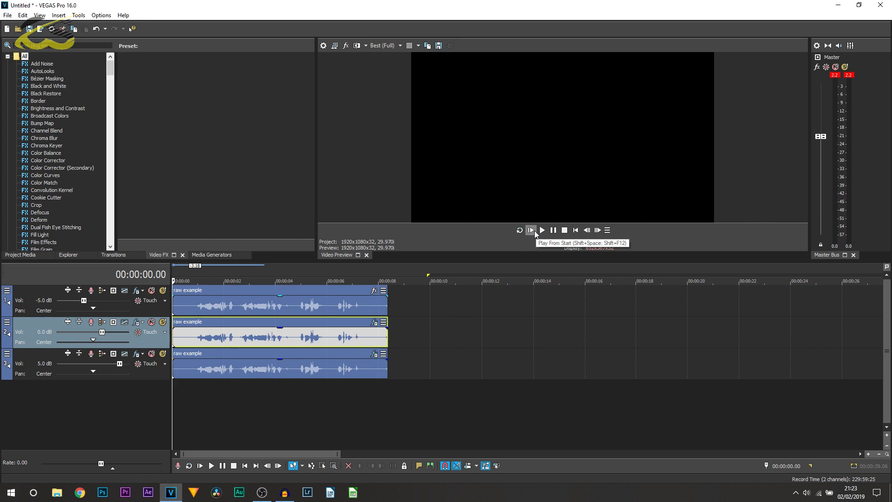
left_click(534, 231)
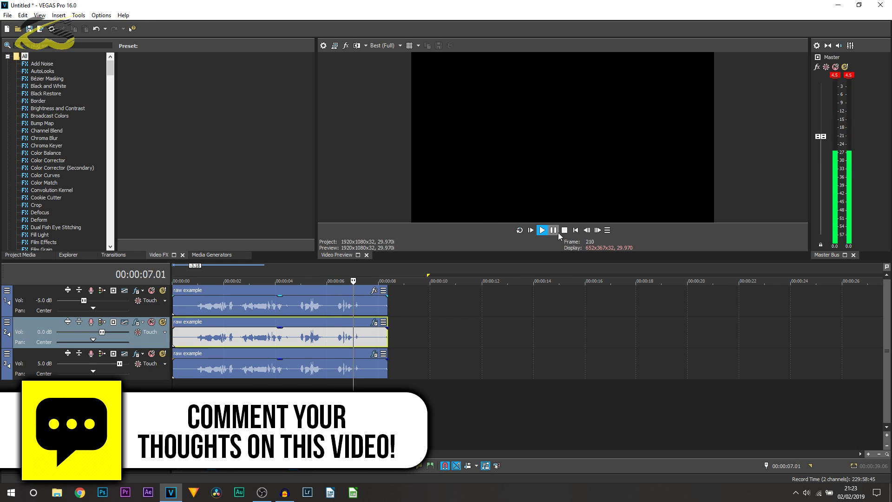
left_click(559, 232)
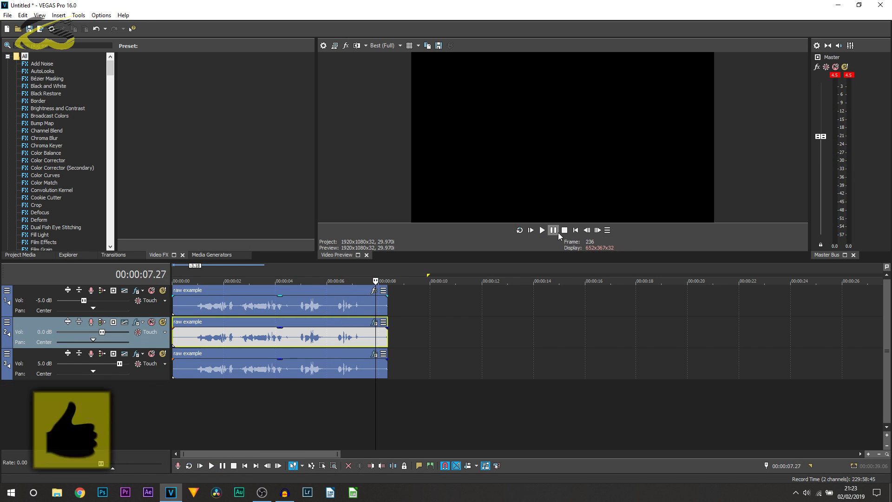